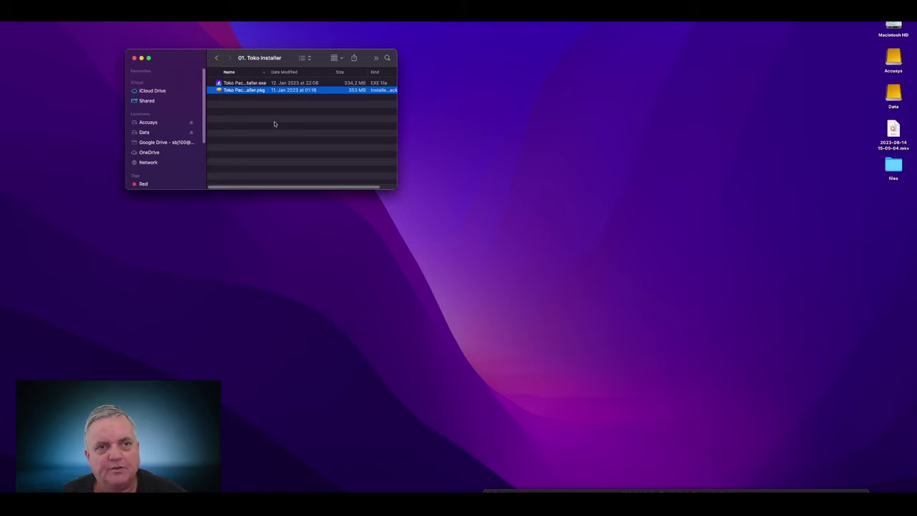
Open the Toko Pack installer, accept the licence and start the standard install on Macintosh HD
double_click(243, 90)
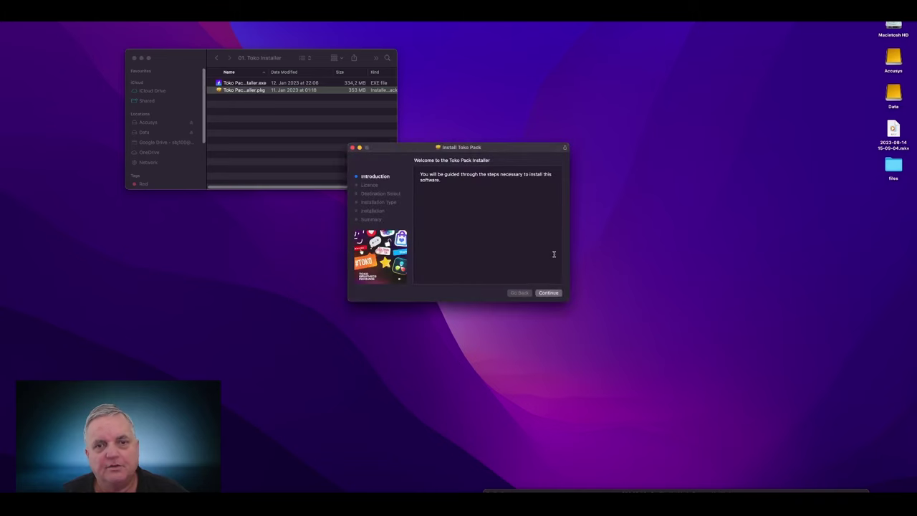
click(551, 293)
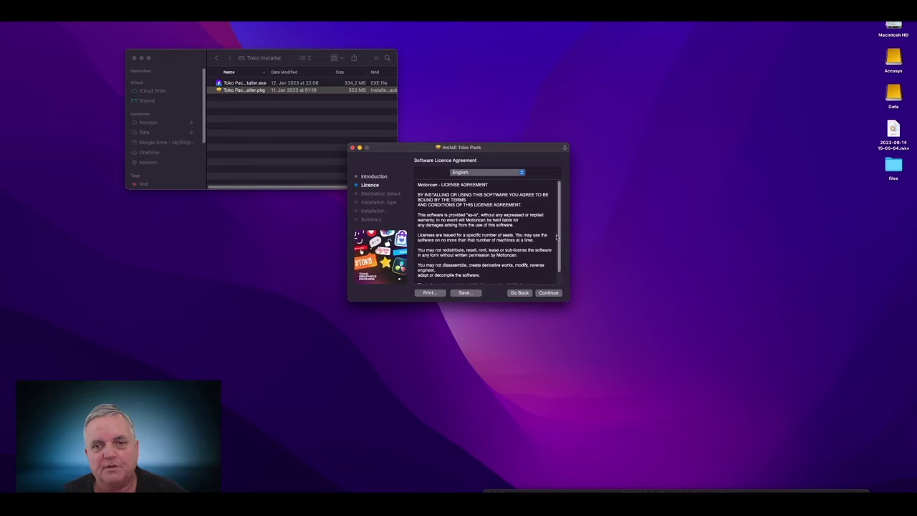
scroll(561, 280, down, 2)
click(548, 292)
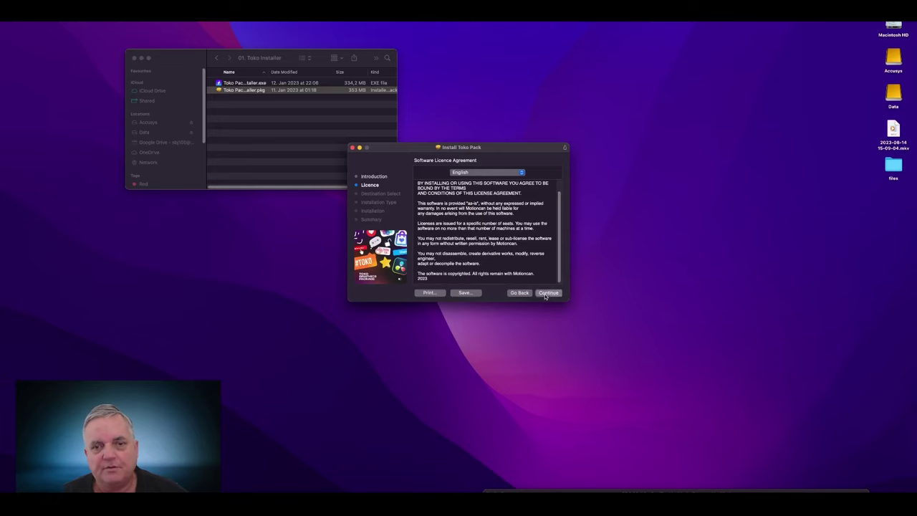
click(529, 243)
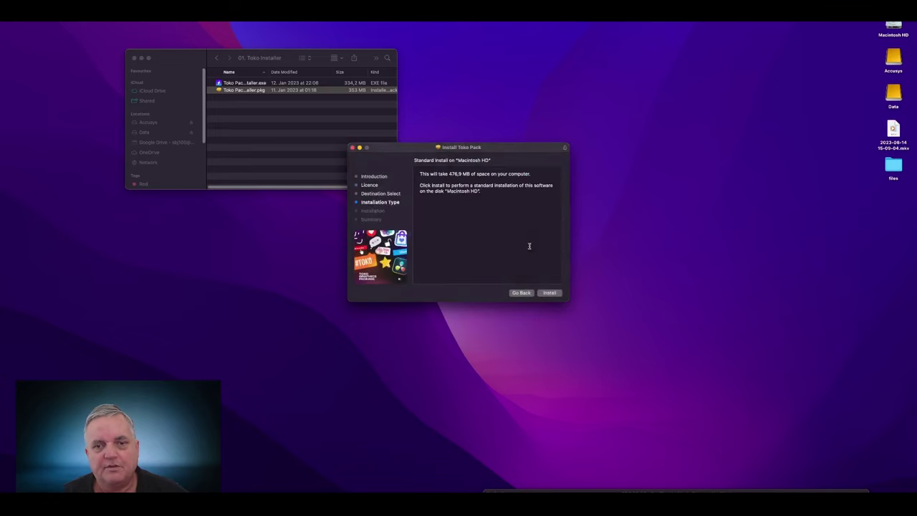
click(549, 292)
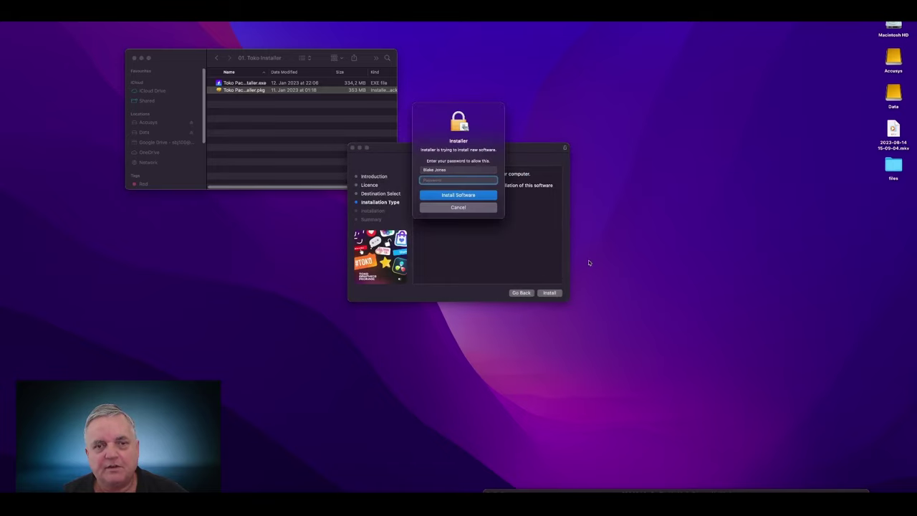
Authorise the installation with the admin password and allow Downloads access
text(•••••••••••)
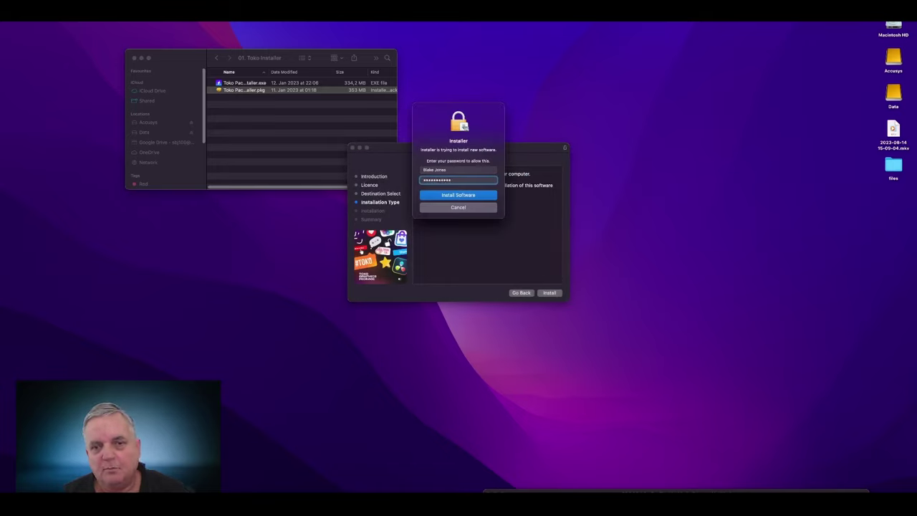
key(Return)
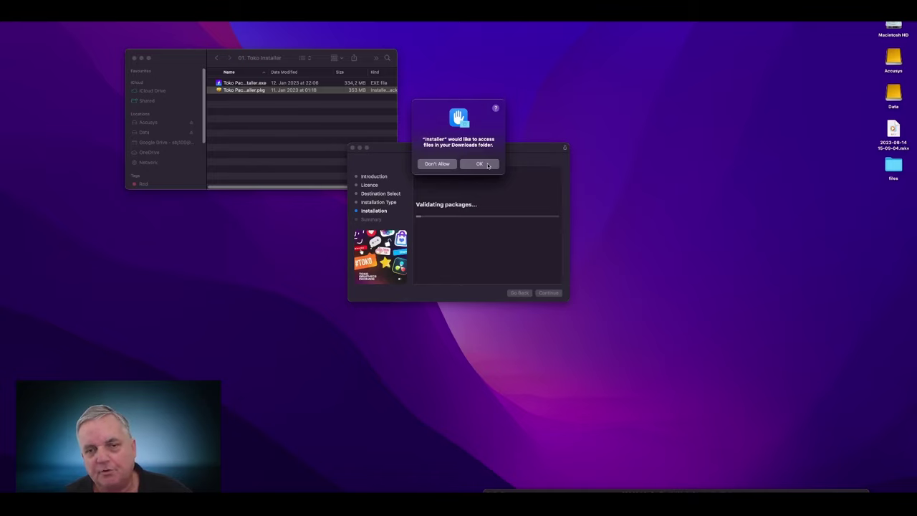
click(485, 164)
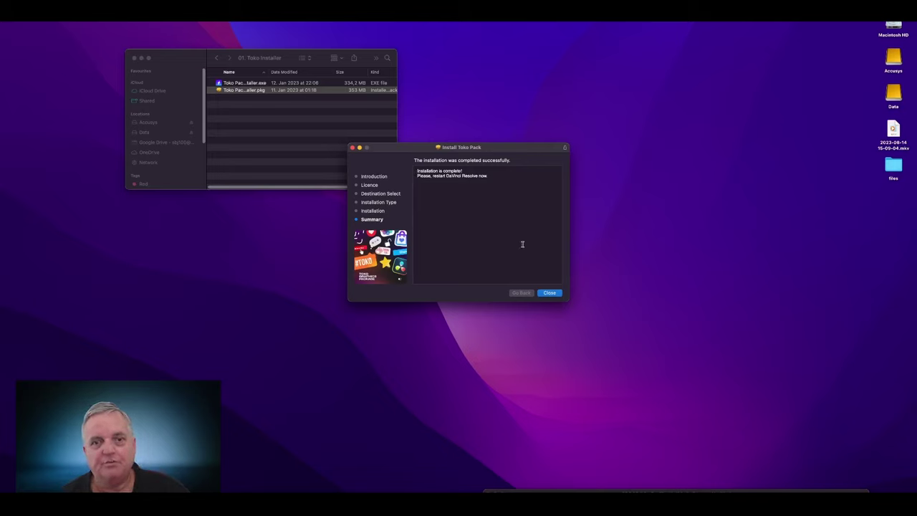
Close the finished installer, keep the Toko Pack package, and close the 01. Toko Installer window
click(549, 292)
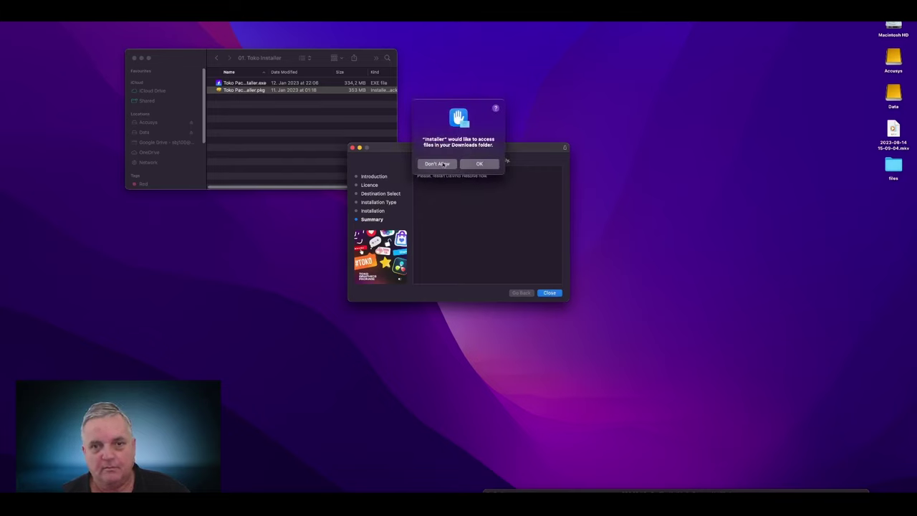
click(492, 165)
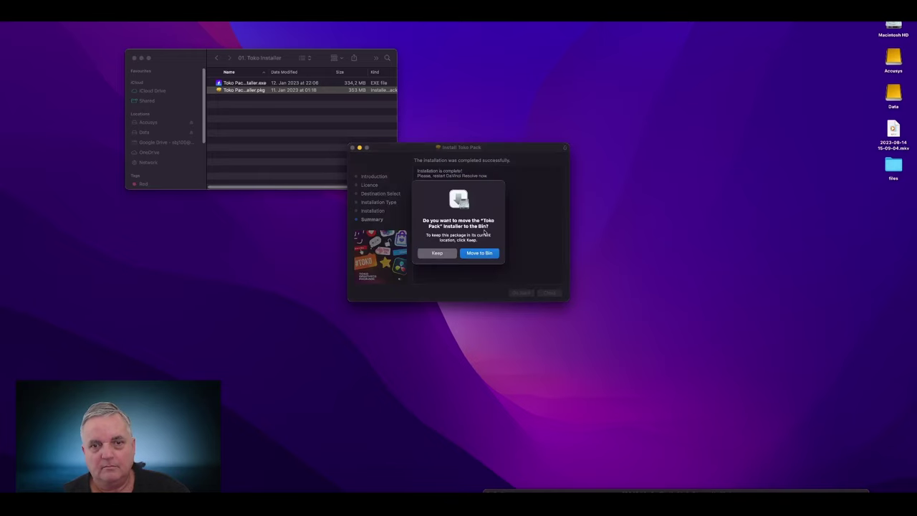
click(436, 256)
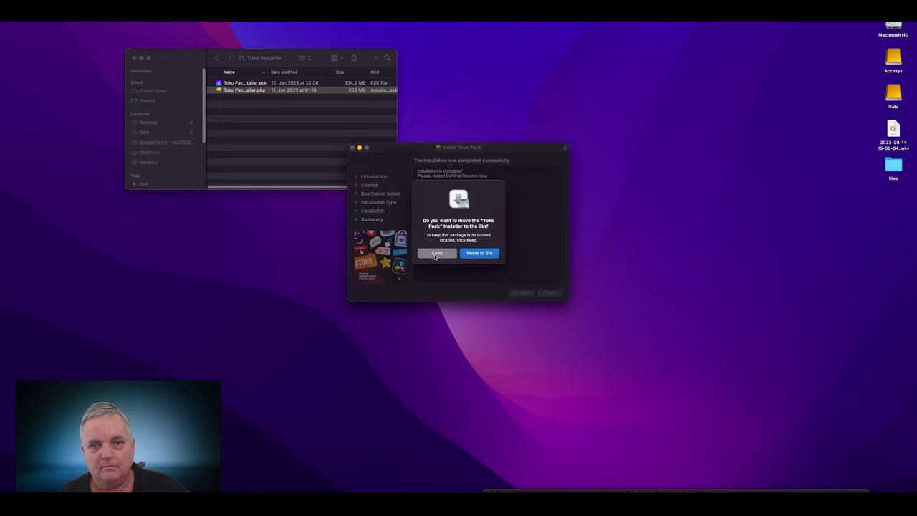
click(134, 58)
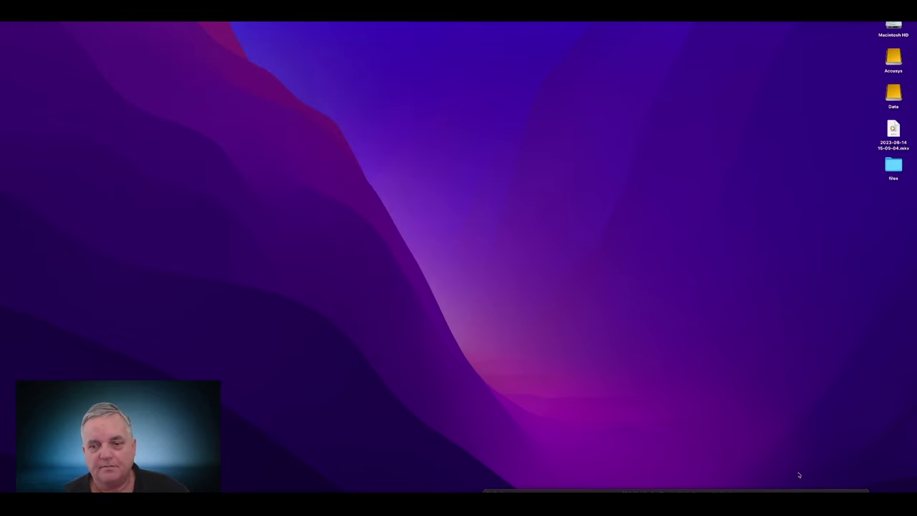
Launch DaVinci Resolve from the macOS Dock
mouse_move(368, 491)
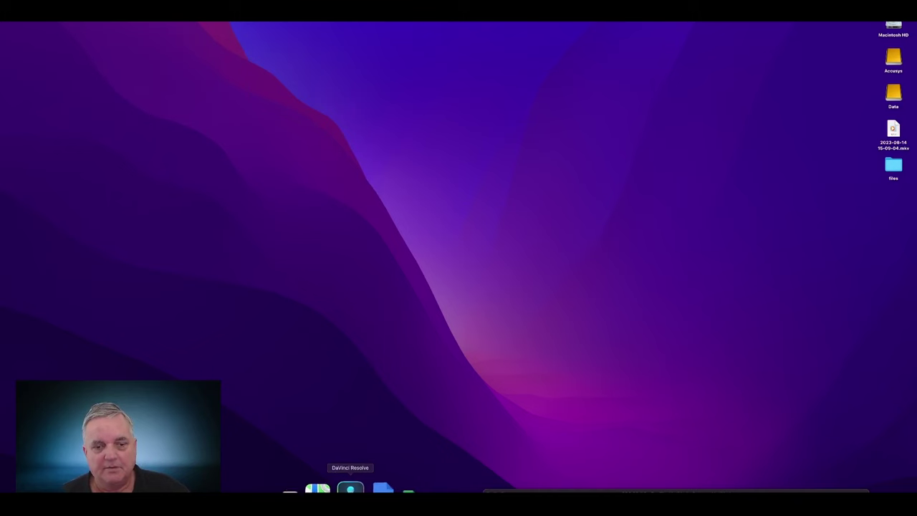
click(349, 489)
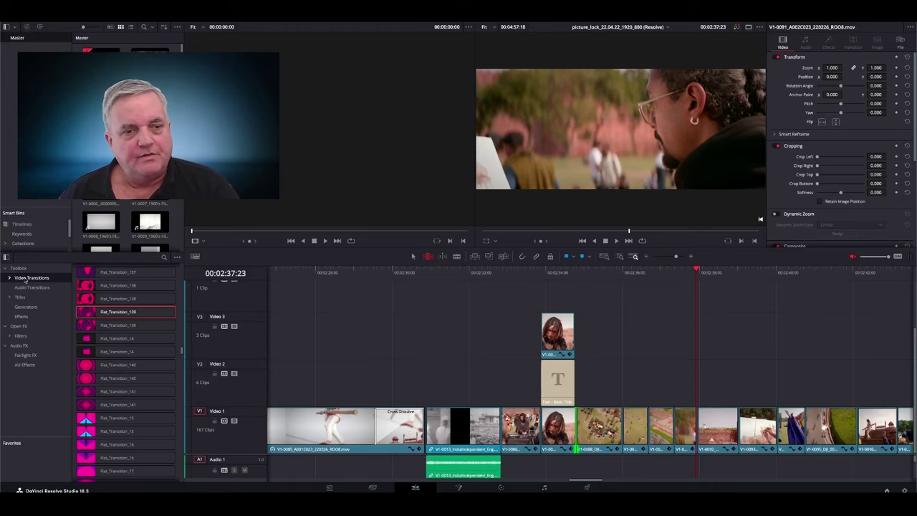
Browse Video Transitions, previewing Flat_Transition presets such as 101's cyan wipe and 108's yellow stripes
click(26, 280)
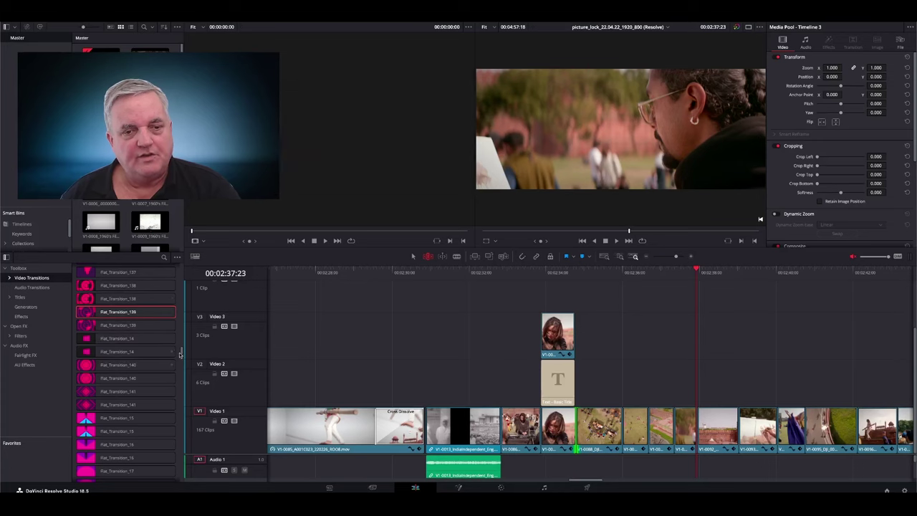
drag(181, 351, 174, 319)
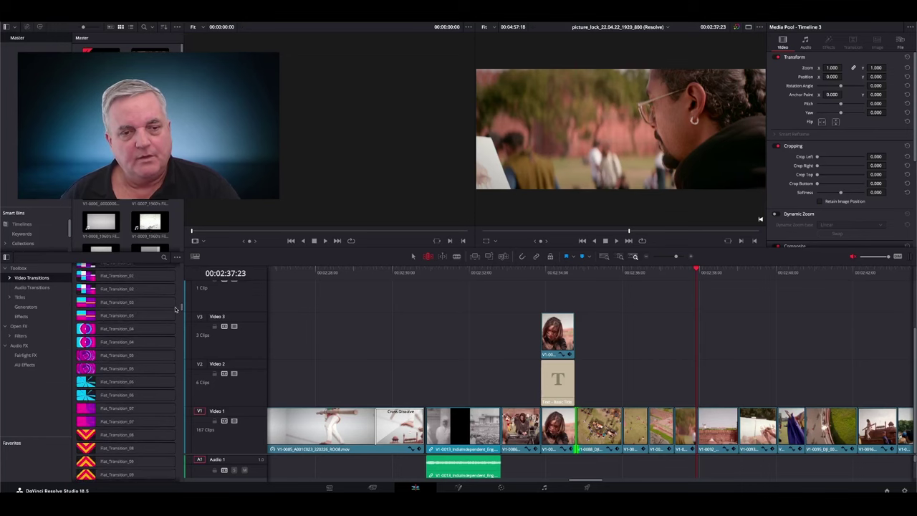
mouse_move(93, 330)
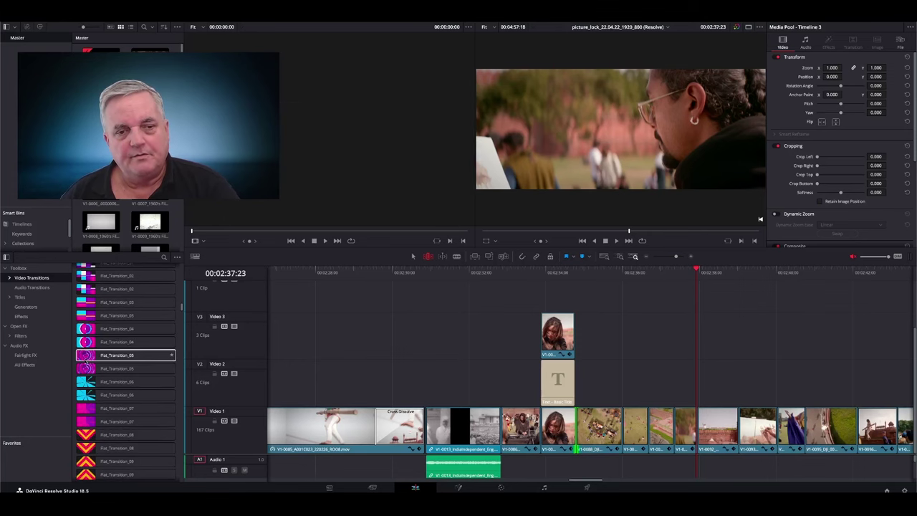
mouse_move(96, 356)
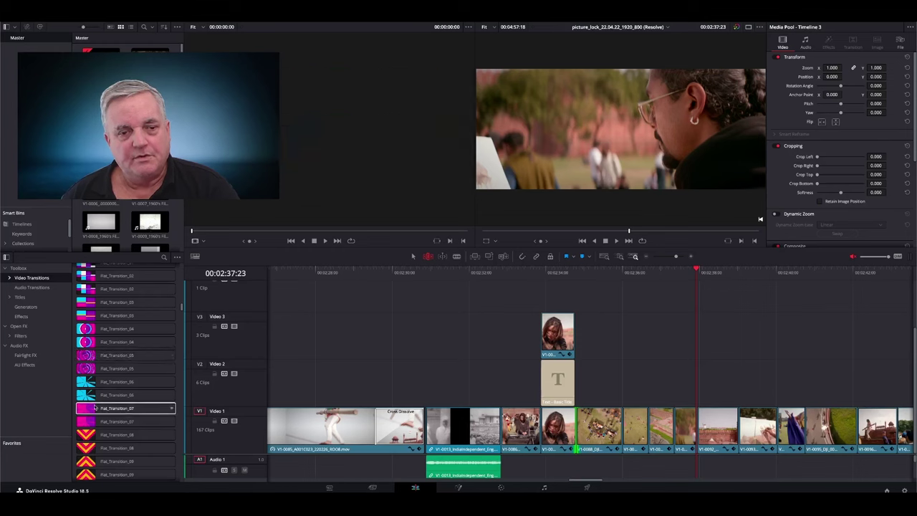
mouse_move(102, 395)
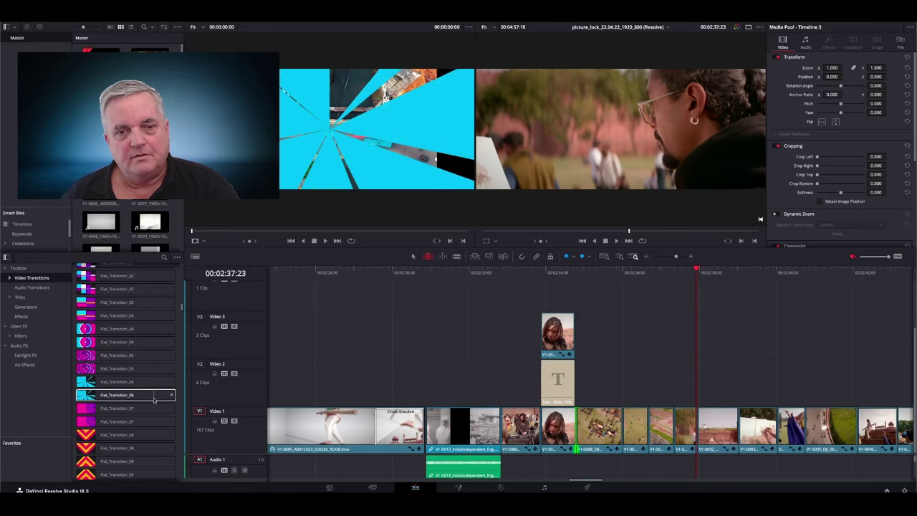
mouse_move(90, 435)
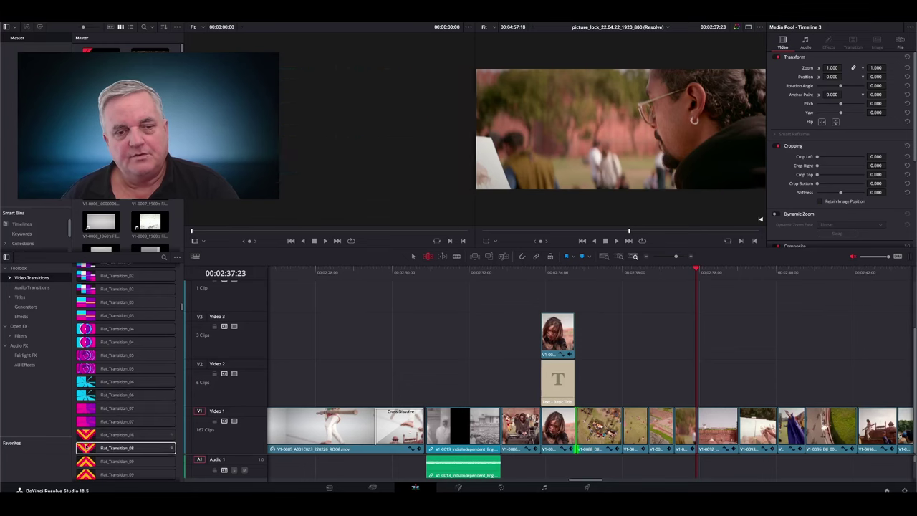
scroll(87, 455, down, 3)
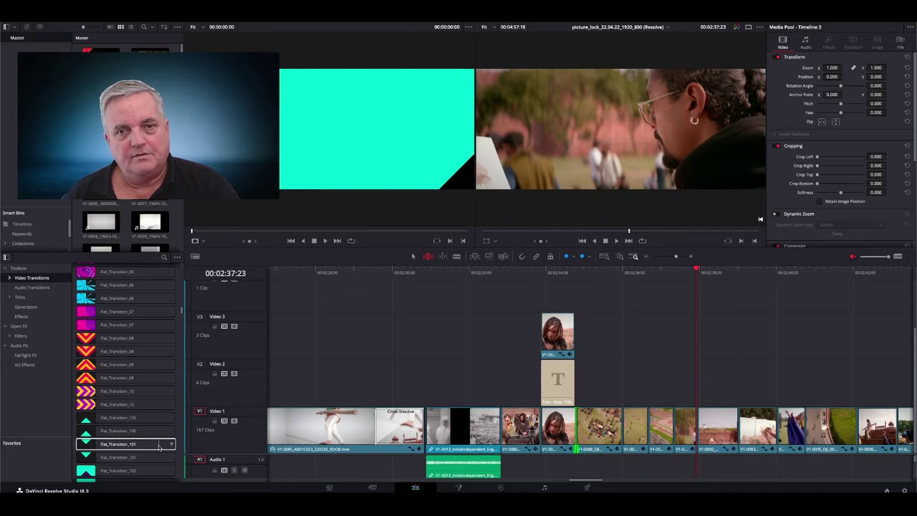
scroll(122, 455, down, 3)
scroll(118, 460, down, 2)
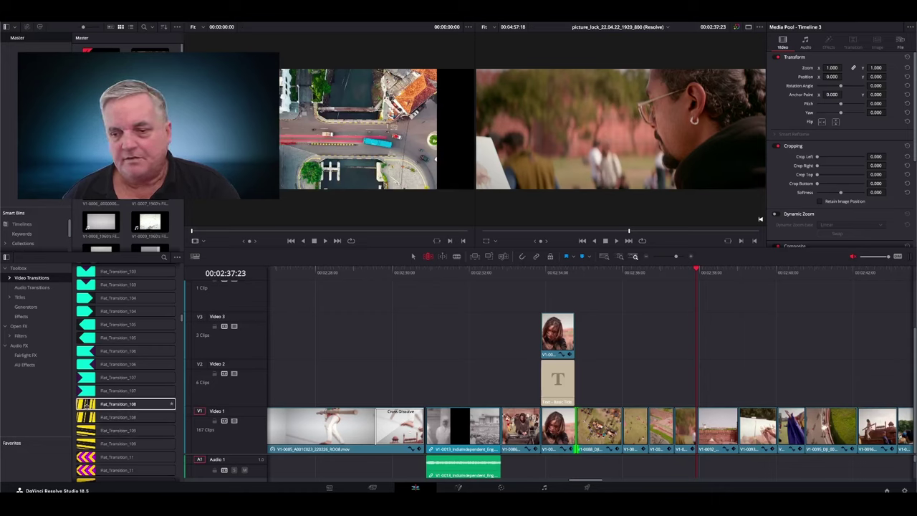
Place Flat_Transition_108 between two Video 1 clips and scrub through its yellow stripes
drag(86, 405, 605, 424)
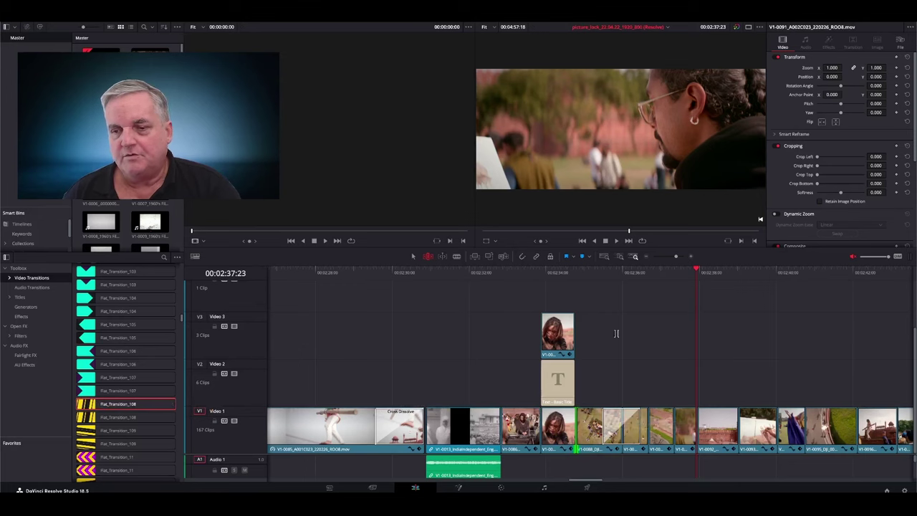
click(607, 280)
mouse_move(608, 280)
mouse_down()
mouse_move(640, 282)
mouse_move(611, 286)
mouse_up()
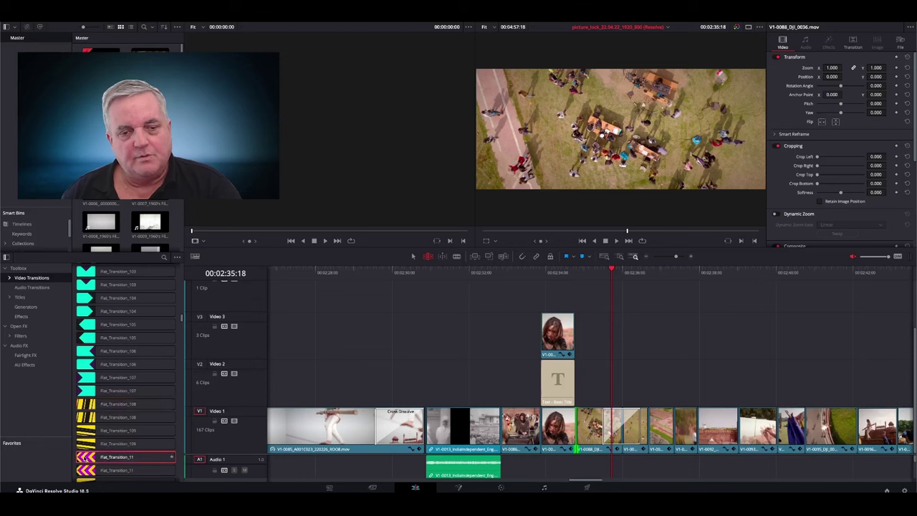
Add Flat_Transition_11 at another Video 1 cut and preview its magenta-and-yellow chevron wipe
drag(122, 456, 677, 436)
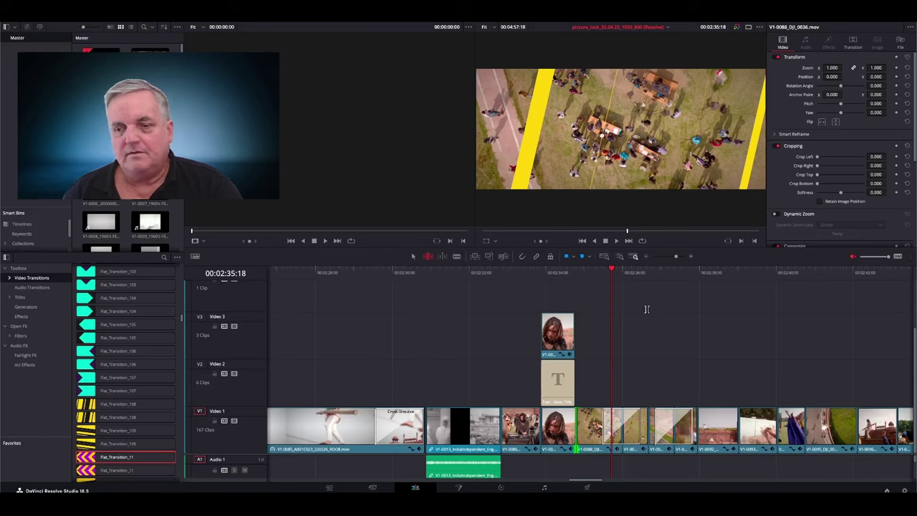
click(658, 272)
drag(658, 273, 675, 282)
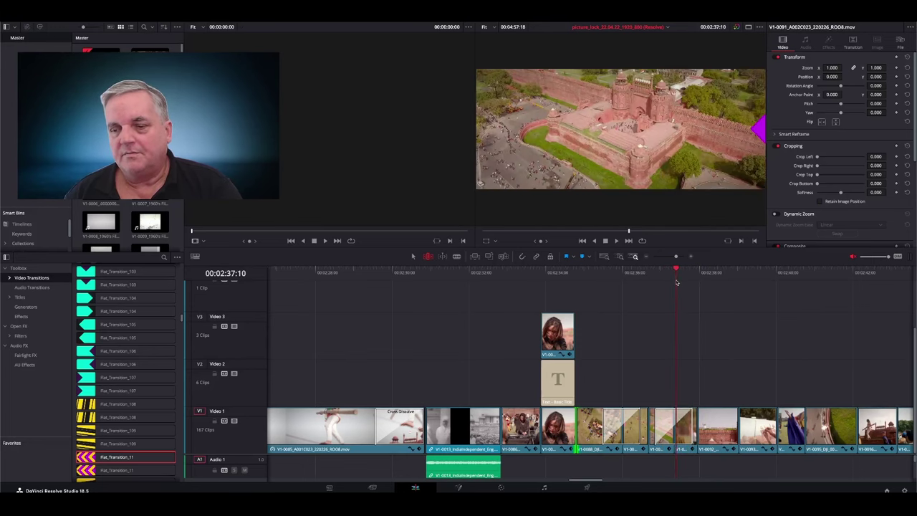
Change Flat_Transition_11's alignment to shorten it to 0.7s (17 frames), then check Flat_Transition_108 stays 1.0s
click(654, 438)
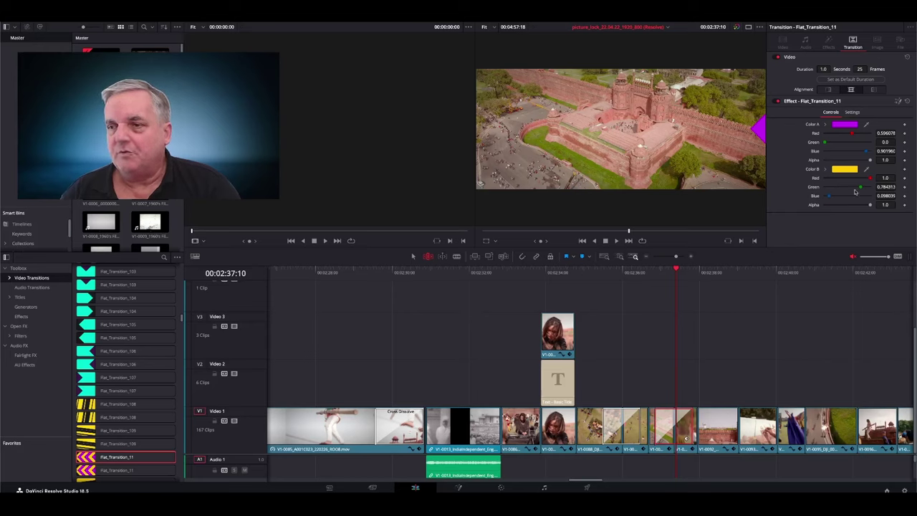
click(829, 89)
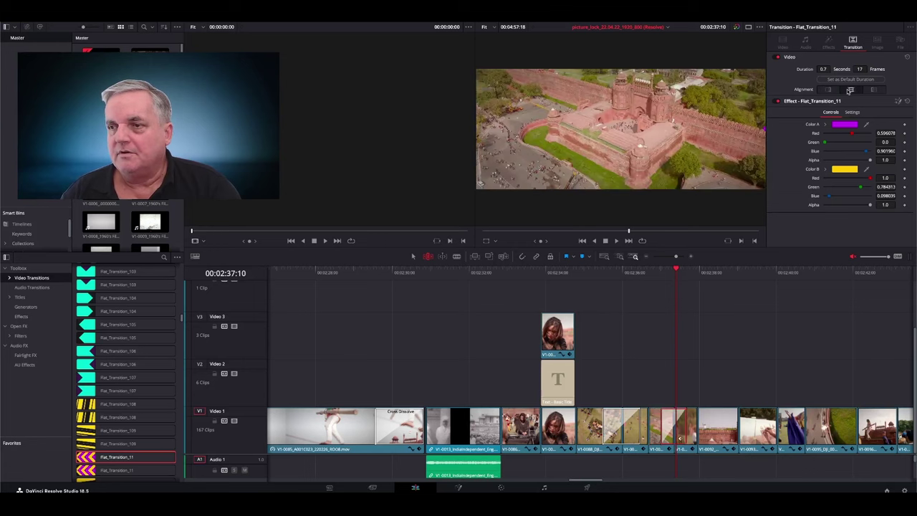
click(613, 433)
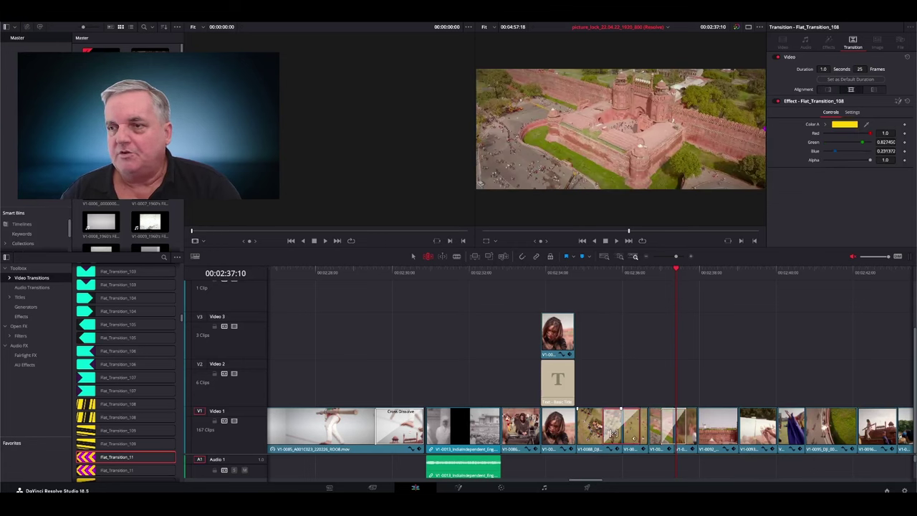
Drag the Toko - Typography 51 title onto Video 2 and scrub through its animation
click(20, 297)
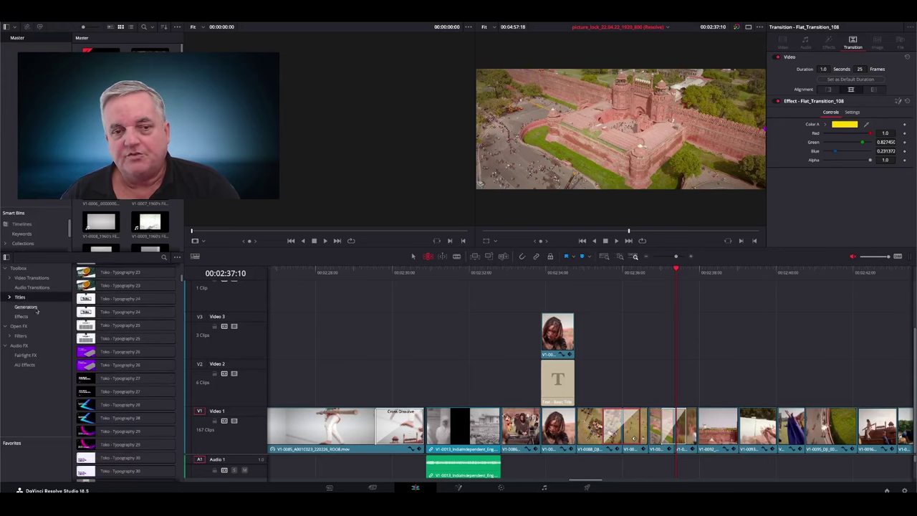
click(84, 298)
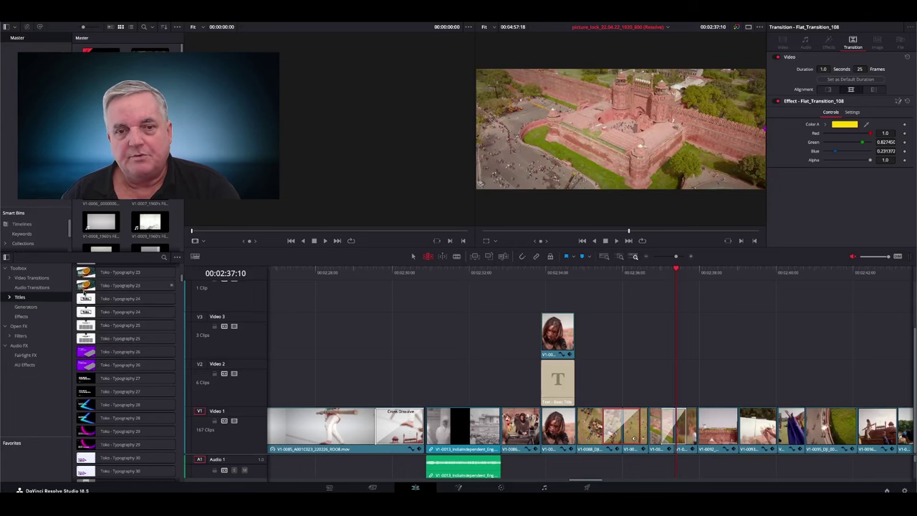
scroll(125, 358, down, 10)
drag(120, 415, 684, 379)
click(701, 278)
drag(701, 279, 803, 302)
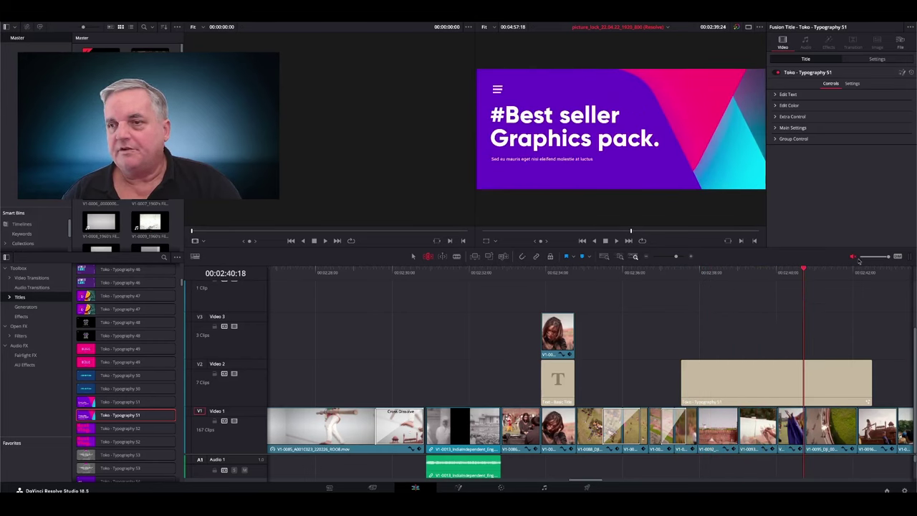
Expand the title's Edit Text, Edit Color and Extra Control sections in the Inspector
click(775, 94)
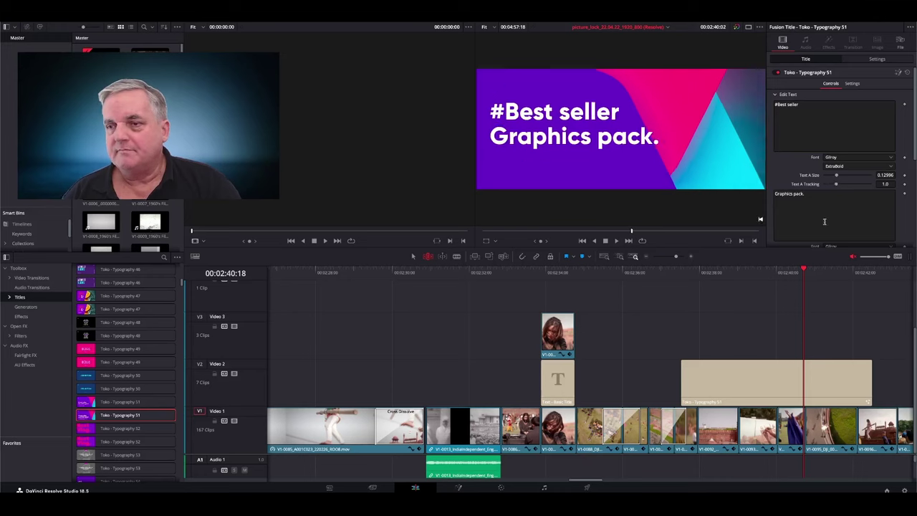
scroll(823, 215, down, 5)
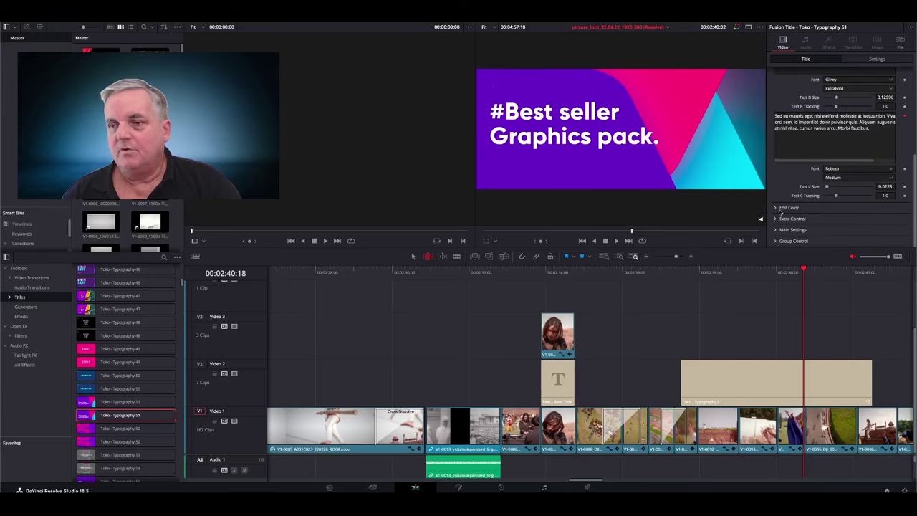
click(775, 208)
scroll(774, 209, down, 5)
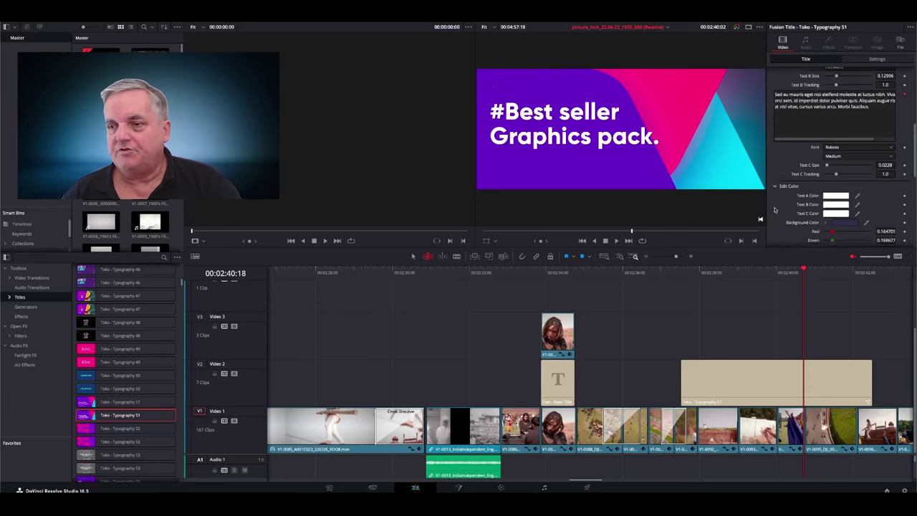
scroll(774, 210, down, 3)
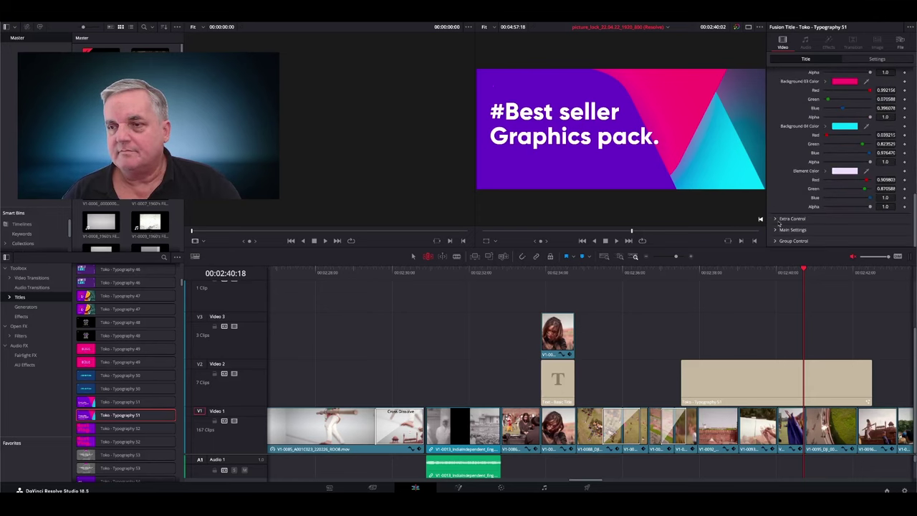
click(774, 218)
scroll(819, 223, down, 2)
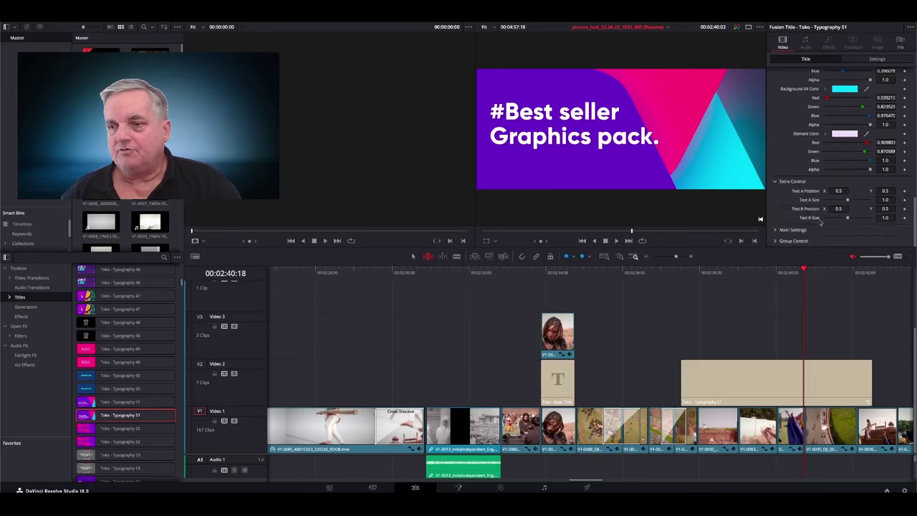
scroll(806, 150, up, 5)
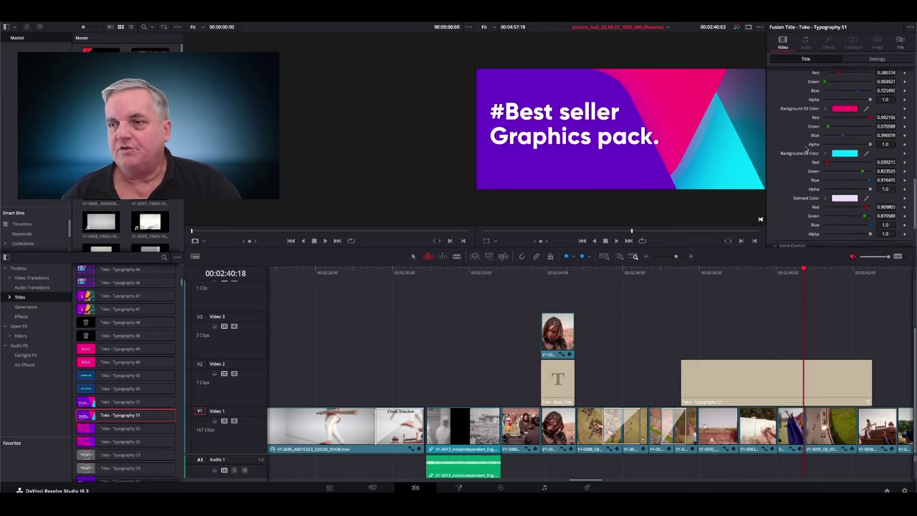
scroll(806, 148, up, 4)
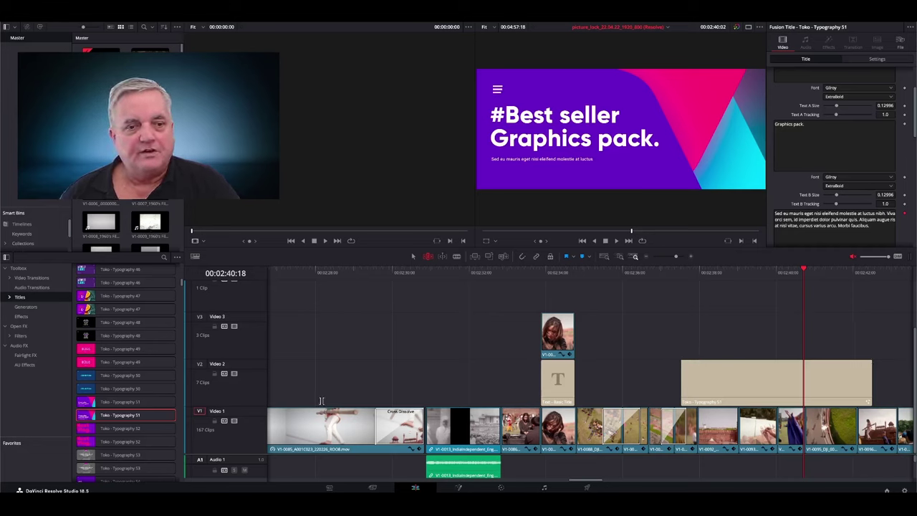
drag(183, 283, 191, 463)
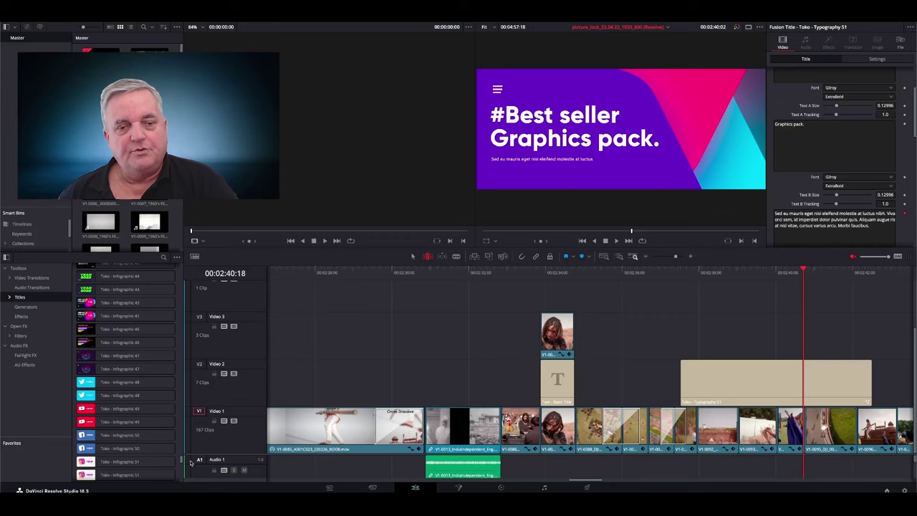
drag(191, 464, 190, 484)
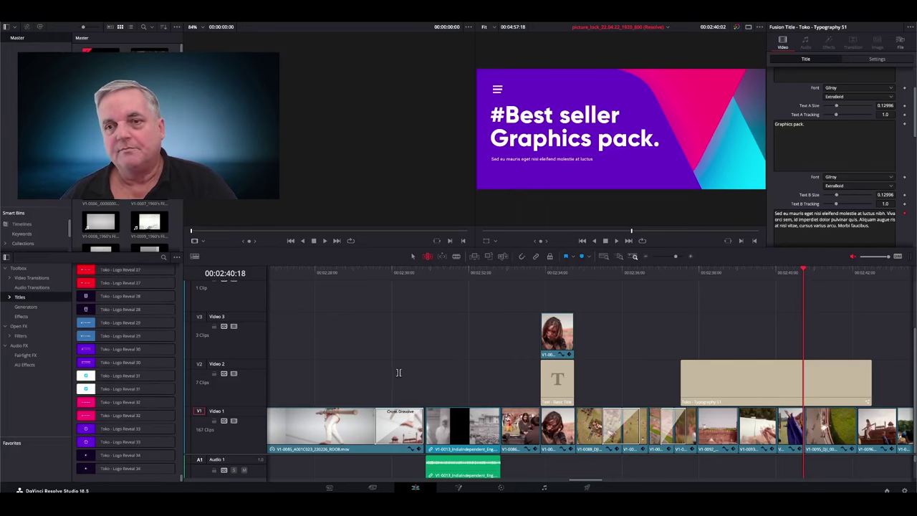